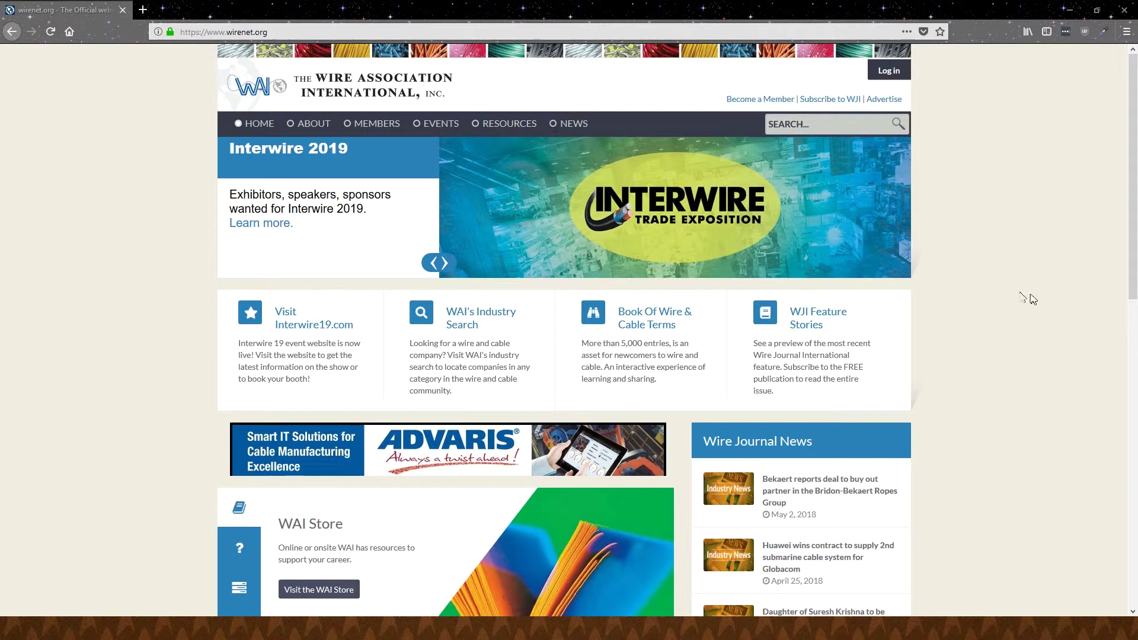
Step: Log in to the WireNet member account with email and password
{"action": "left_click", "coordinate": [889, 70]}
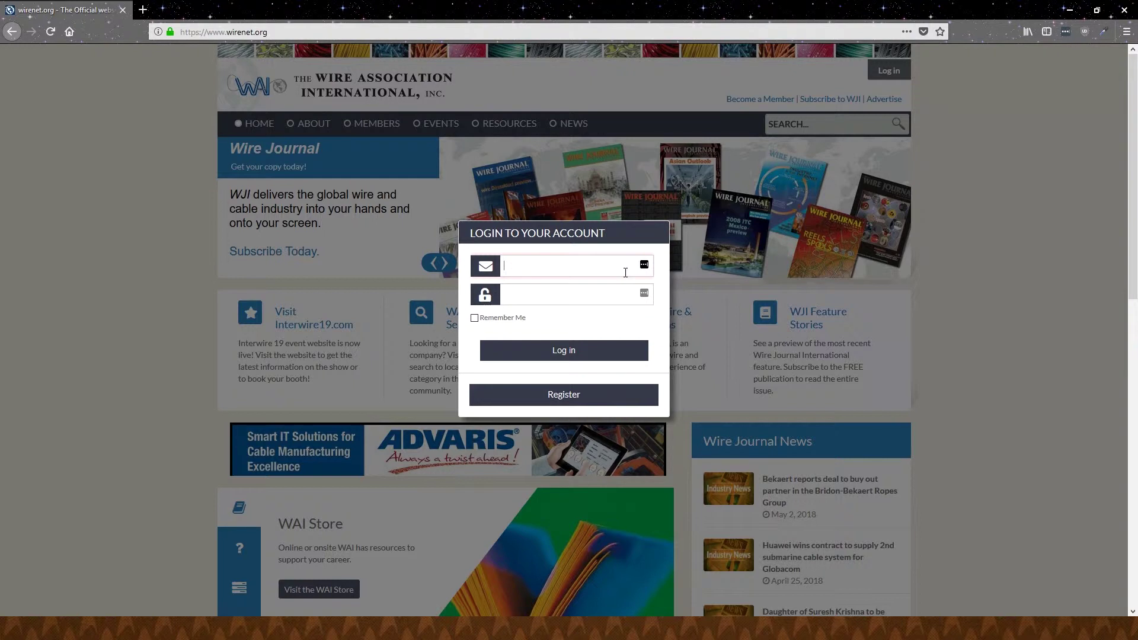
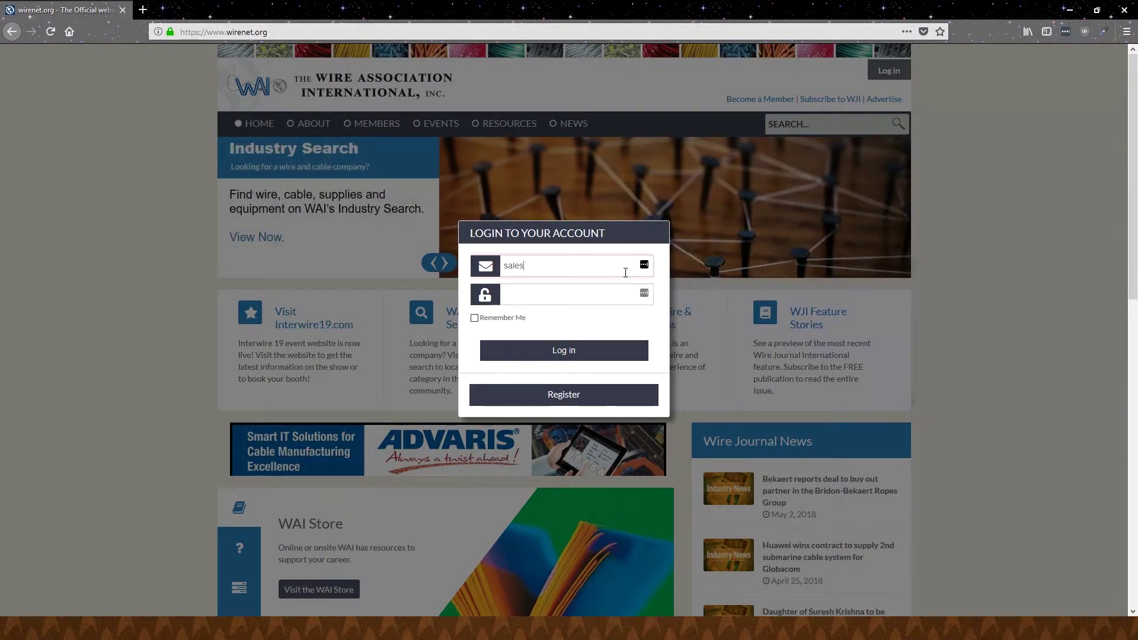
{"action": "key", "text": "Tab"}
{"action": "type", "text": "********"}
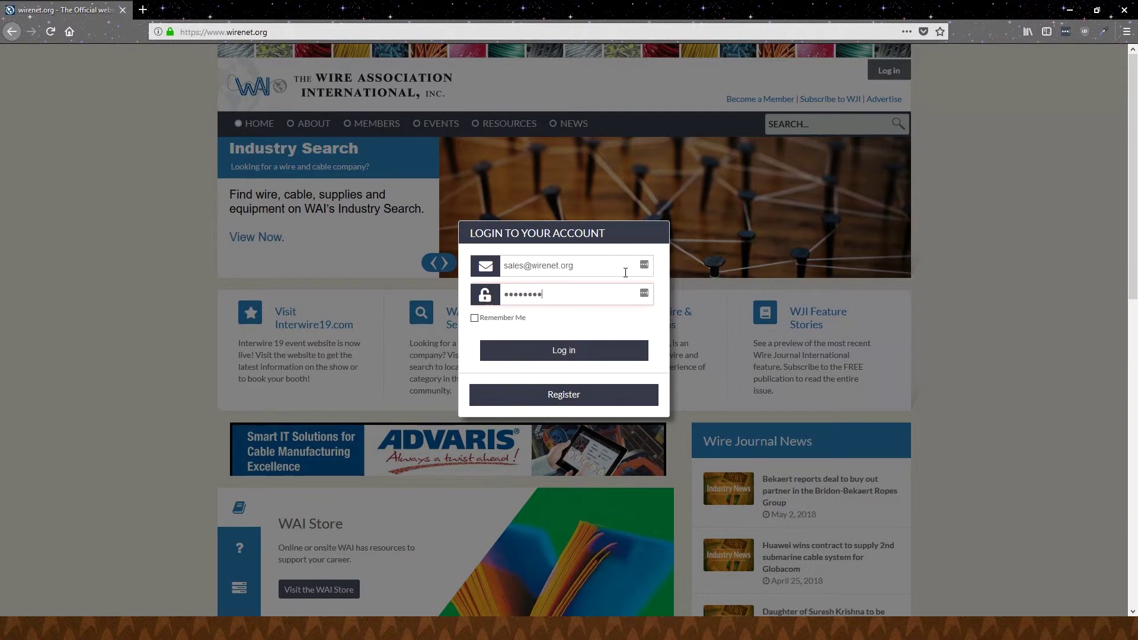
{"action": "type", "text": "**"}
{"action": "left_click", "coordinate": [570, 352]}
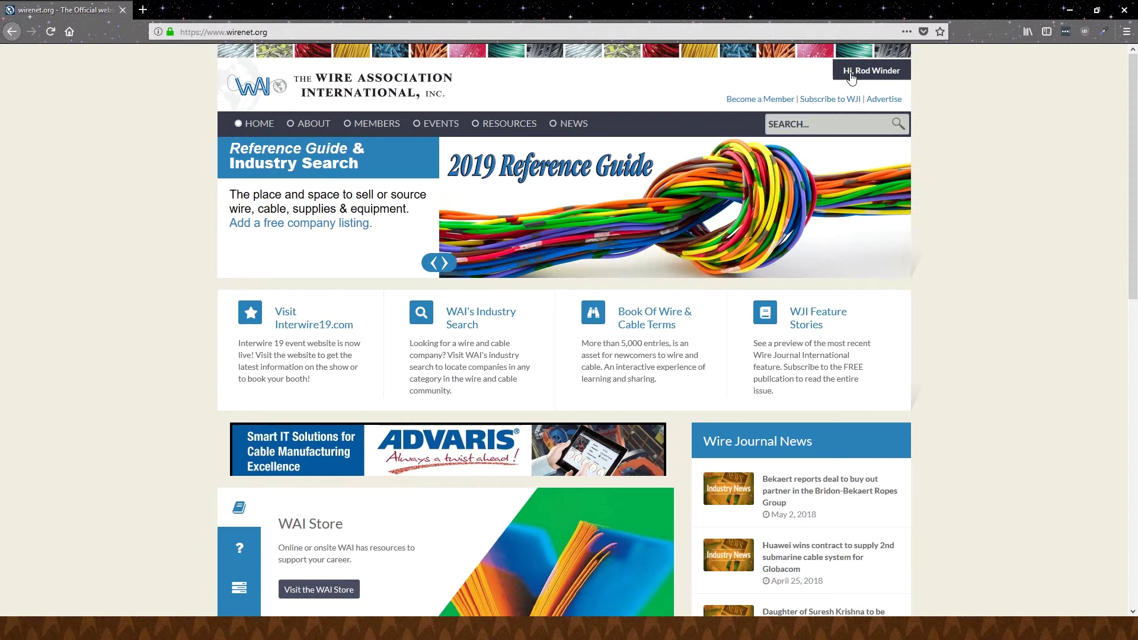
Step: Go from the account menu to the Book of Wire & Cable Terms
{"action": "left_click", "coordinate": [855, 76]}
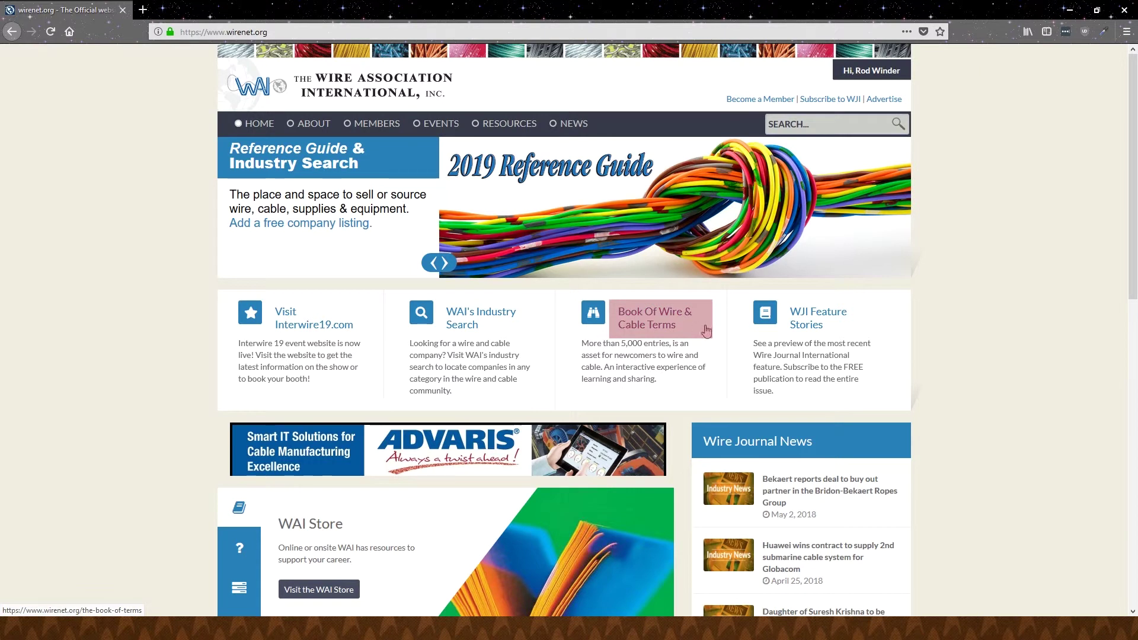
{"action": "left_click", "coordinate": [652, 326]}
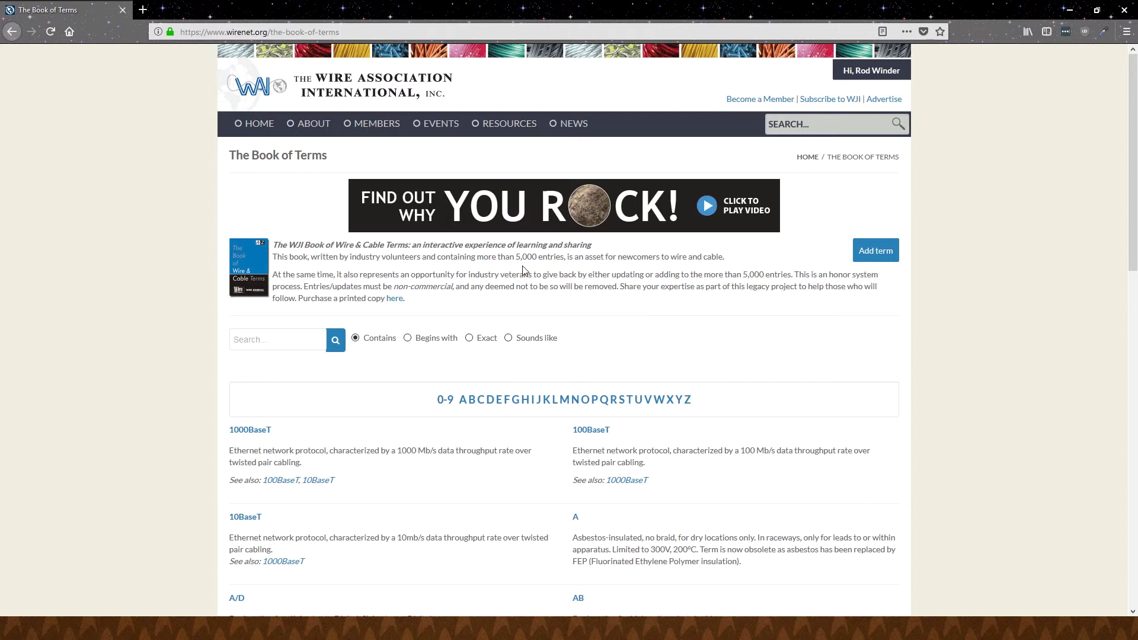
Step: Search the glossary for 'outdoor rating', confirm no terms exist, and start a new term
{"action": "left_click_drag", "start_coordinate": [515, 257], "coordinate": [565, 258]}
{"action": "left_click", "coordinate": [539, 281]}
{"action": "left_click", "coordinate": [296, 345]}
{"action": "type", "text": "ou"}
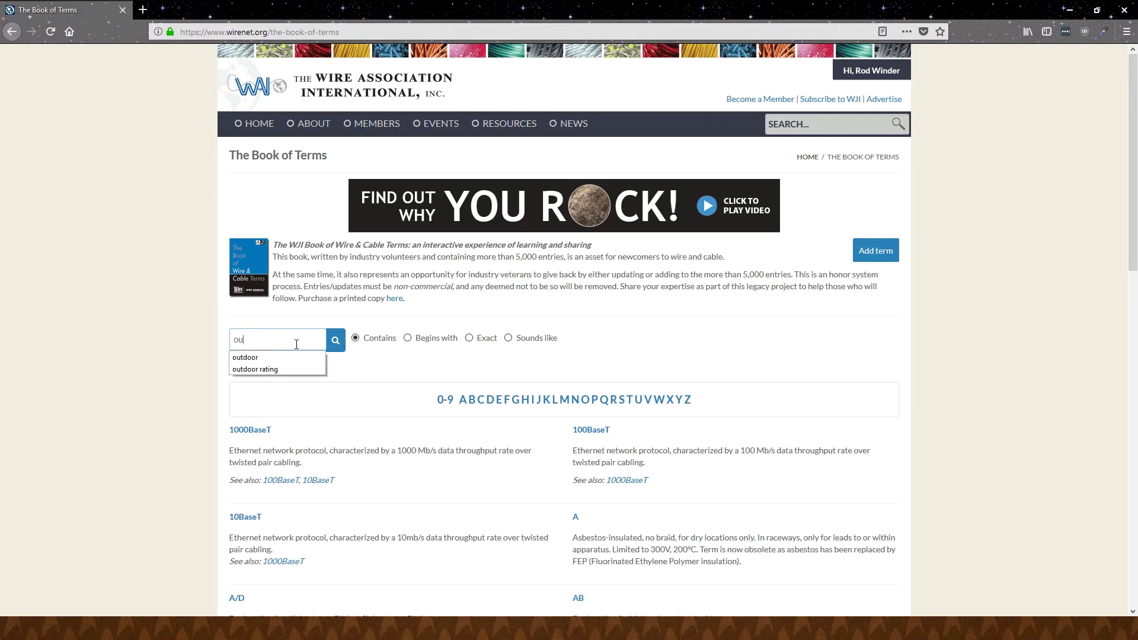
{"action": "type", "text": "t"}
{"action": "key", "text": "Down"}
{"action": "key", "text": "Down"}
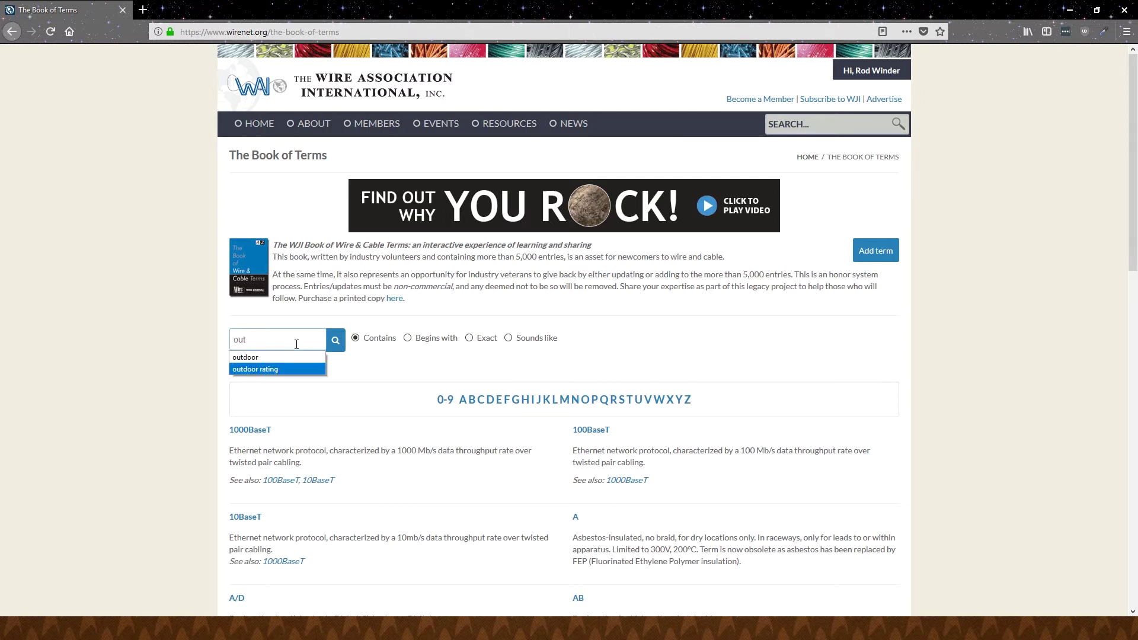
{"action": "key", "text": "Return"}
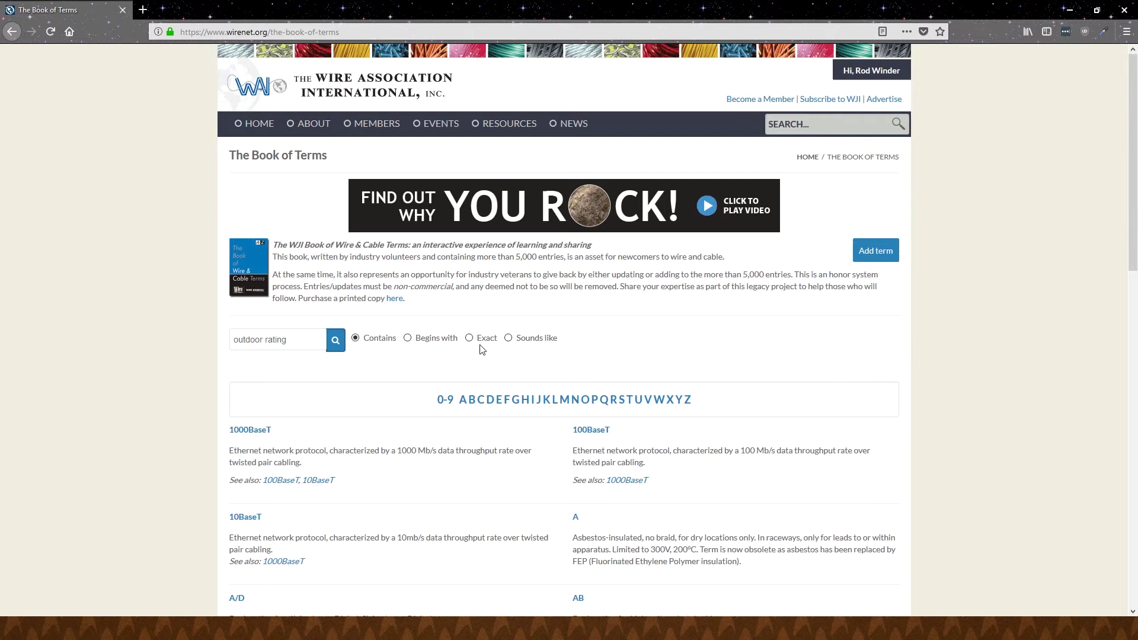
{"action": "left_click", "coordinate": [336, 340]}
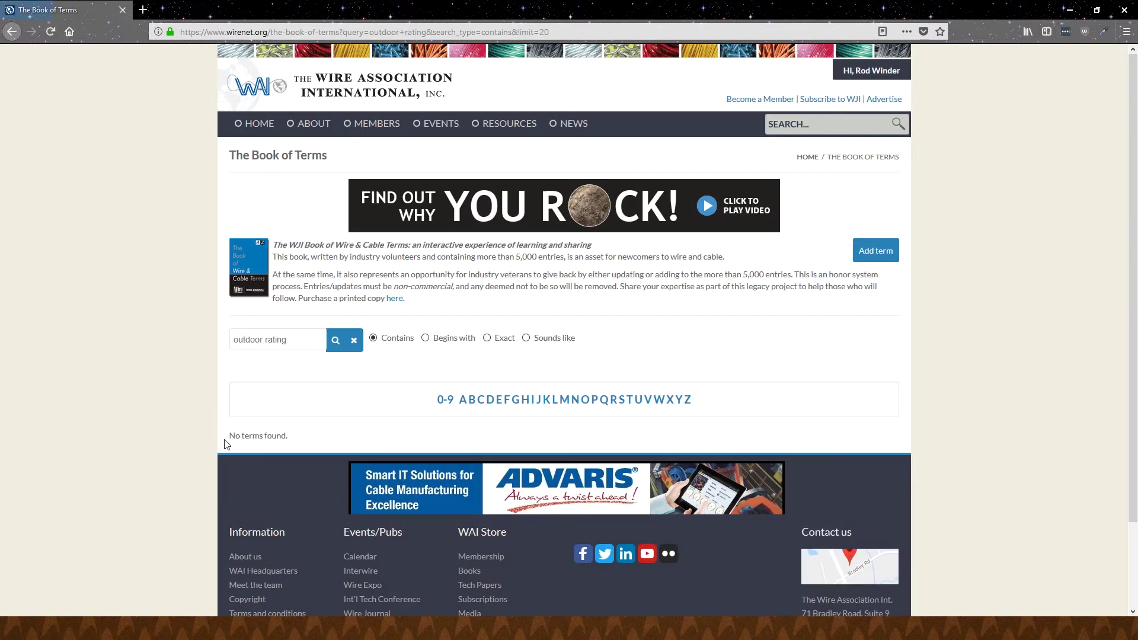
{"action": "left_click_drag", "start_coordinate": [226, 444], "coordinate": [876, 262]}
{"action": "left_click", "coordinate": [875, 252]}
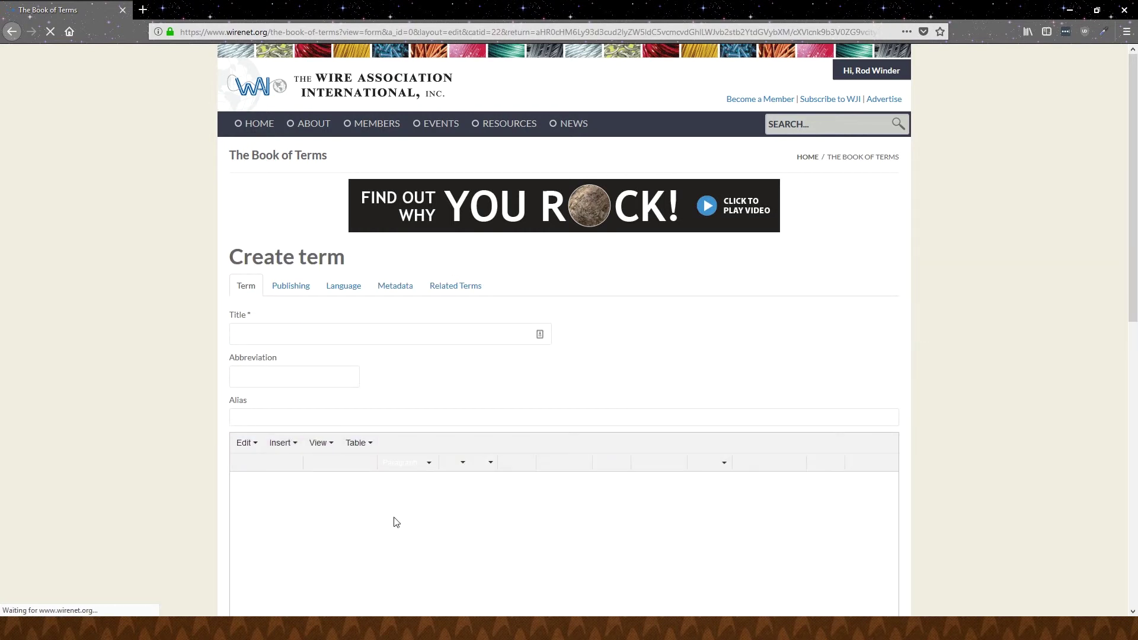
{"action": "scroll", "coordinate": [394, 519], "scroll_direction": "down", "scroll_amount": 3}
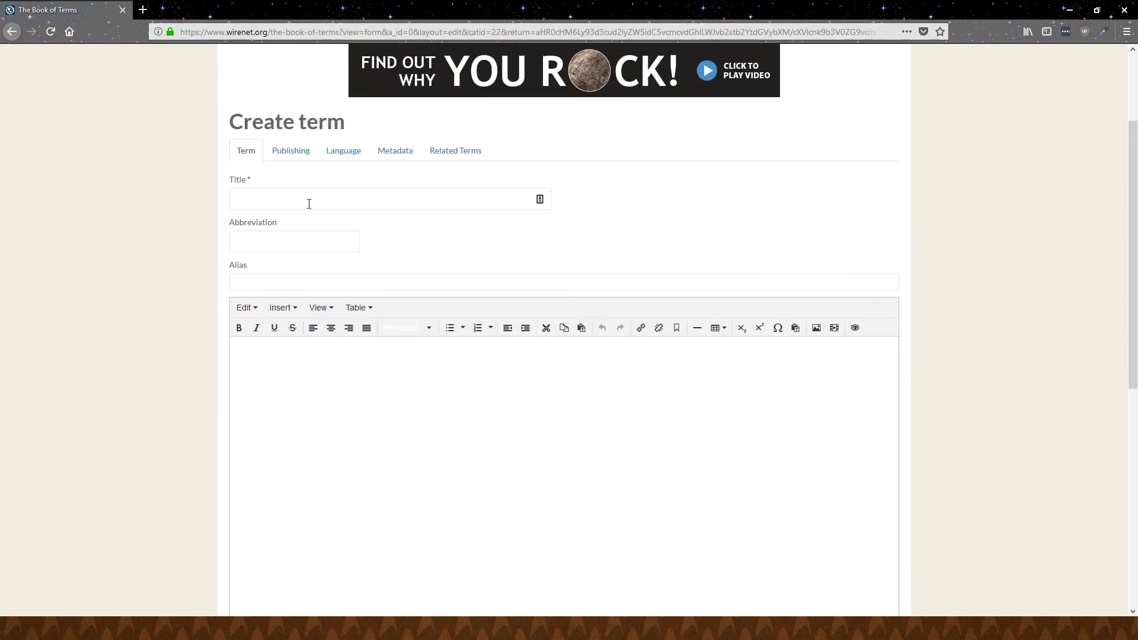
Step: Enter title 'Outdoor Rating' and a definition about outdoor or wet-location use
{"action": "left_click", "coordinate": [309, 204]}
{"action": "type", "text": "O"}
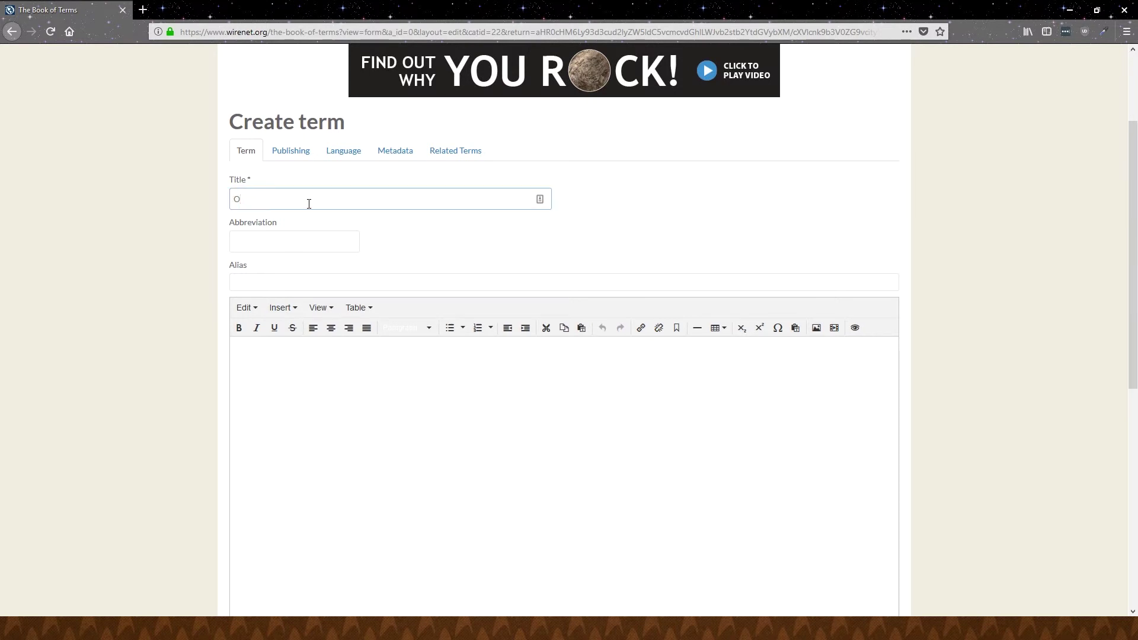
{"action": "type", "text": "utdoor "}
{"action": "type", "text": "Rating"}
{"action": "key", "text": "Tab"}
{"action": "key", "text": "Tab"}
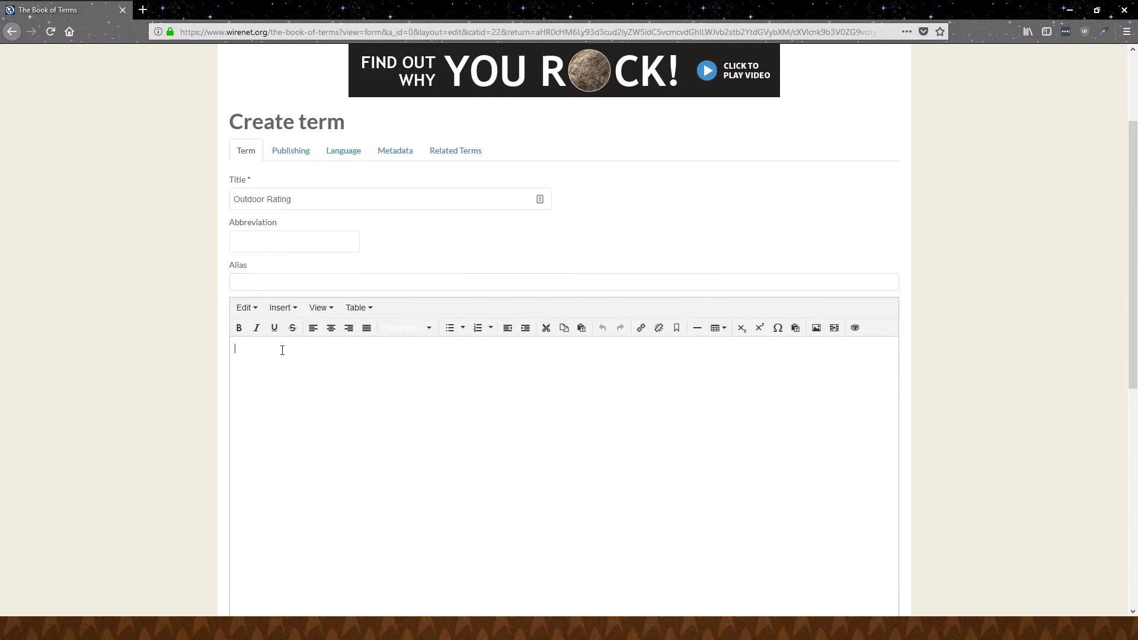
{"action": "type", "text": "Describes a listed product usable outdoors or in wet locations."}
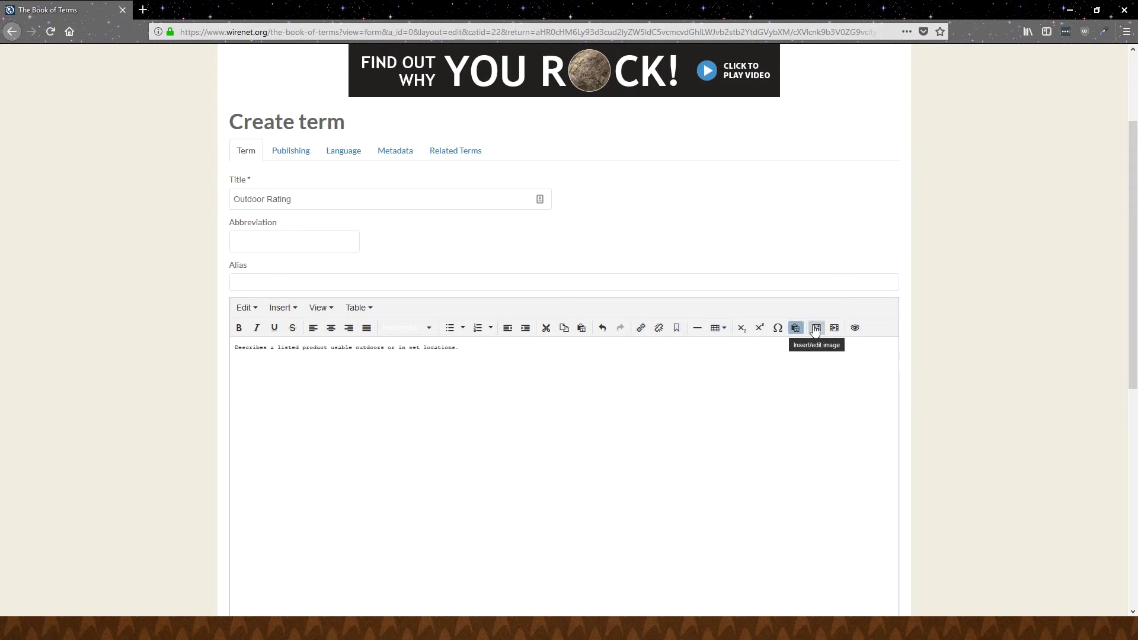
{"action": "scroll", "coordinate": [472, 483], "scroll_direction": "down", "scroll_amount": 5}
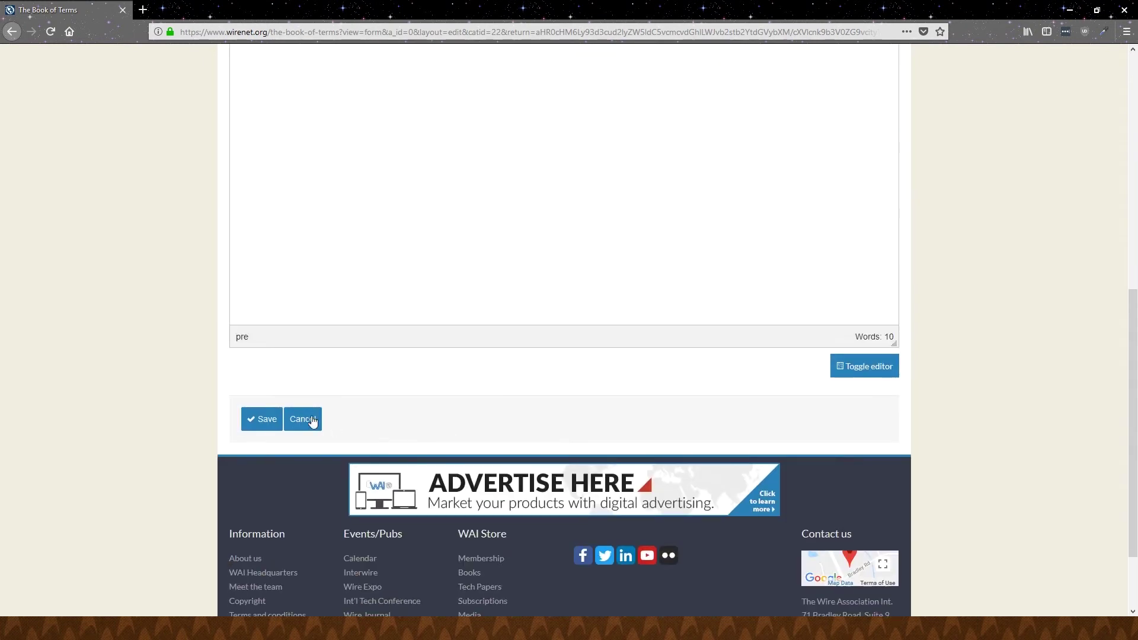
Step: Save the Outdoor Rating term and check the 'Item submitted' confirmation
{"action": "left_click", "coordinate": [262, 422]}
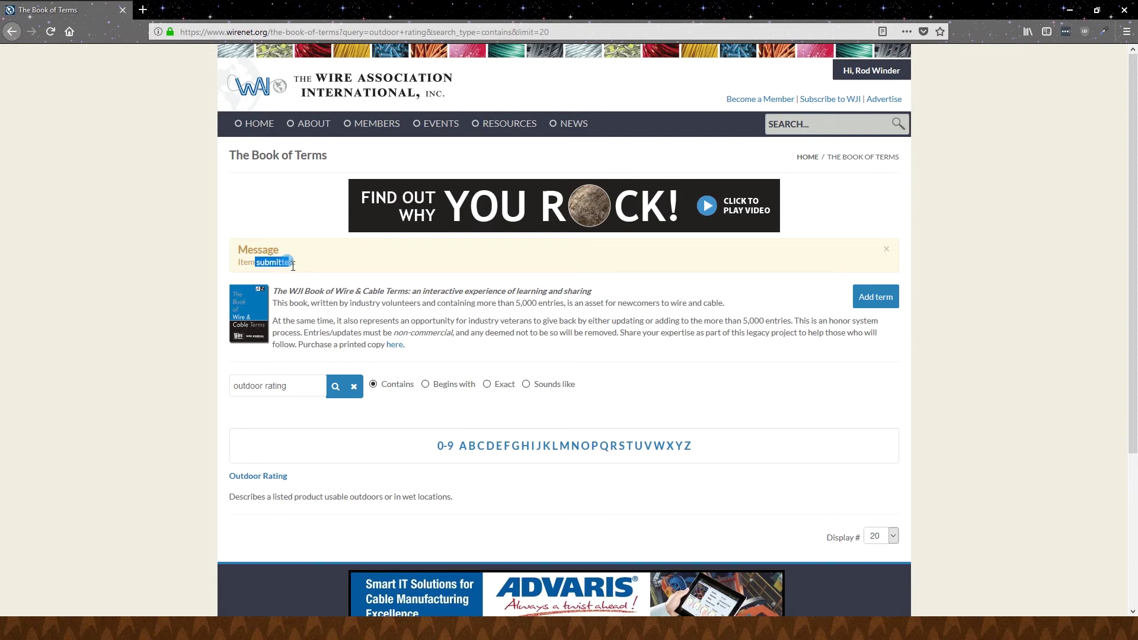
{"action": "left_click_drag", "start_coordinate": [242, 266], "coordinate": [296, 262]}
{"action": "left_click", "coordinate": [368, 341]}
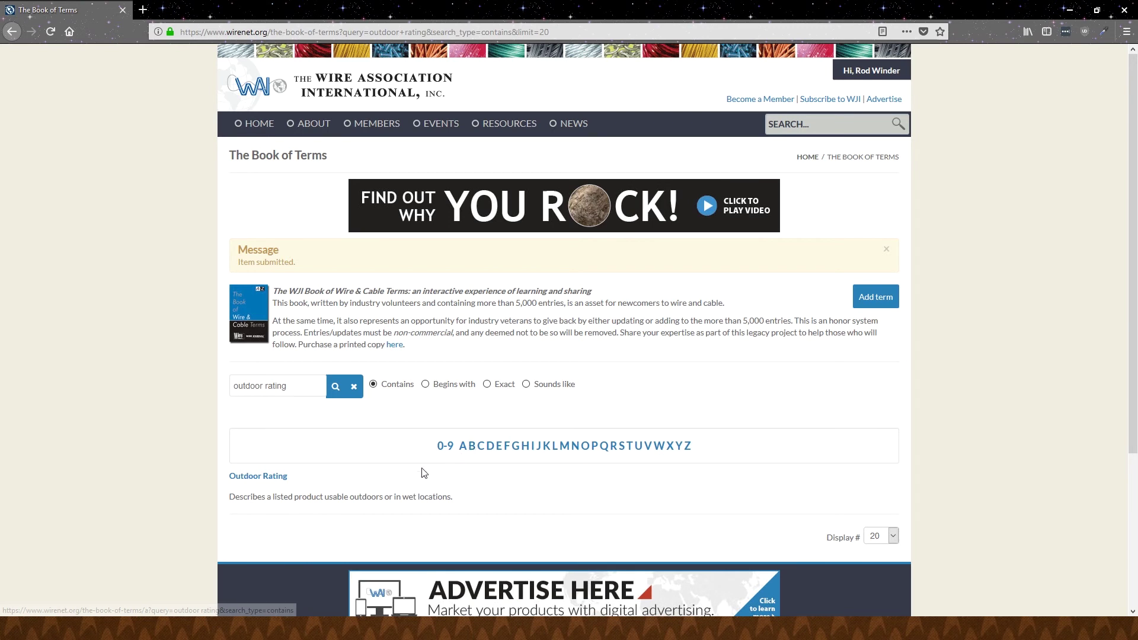
Step: Open the Outdoor Rating term page, then its Edit term form
{"action": "left_click", "coordinate": [279, 483]}
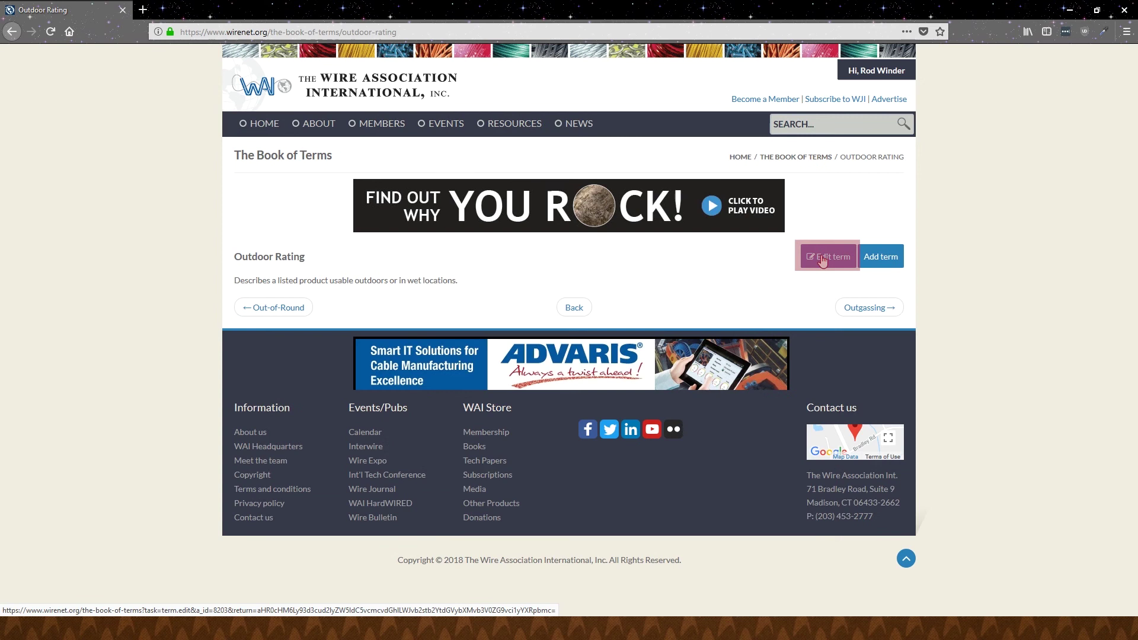
{"action": "left_click", "coordinate": [822, 260]}
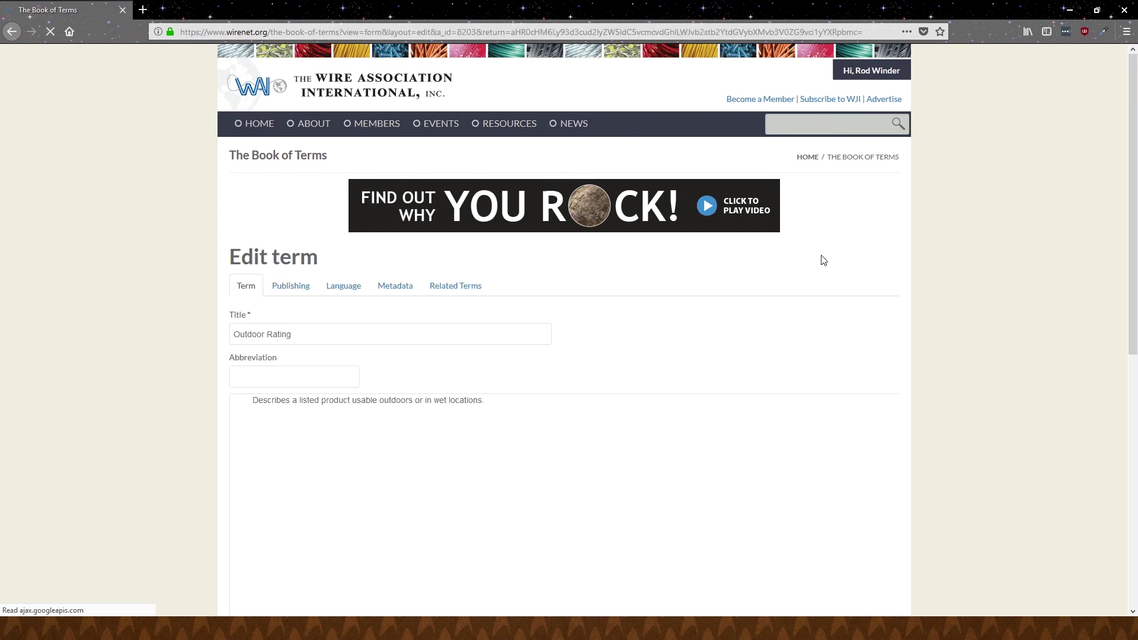